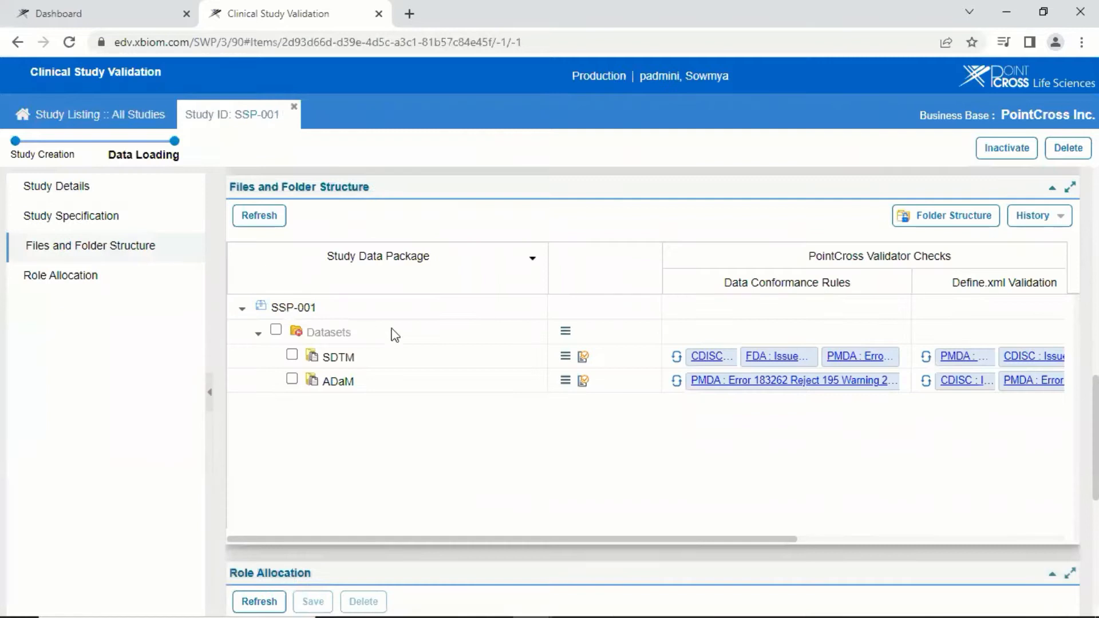
Open the quality check view for the SDTM datasets of study SSP-001
{"action": "left_click", "coordinate": [424, 356]}
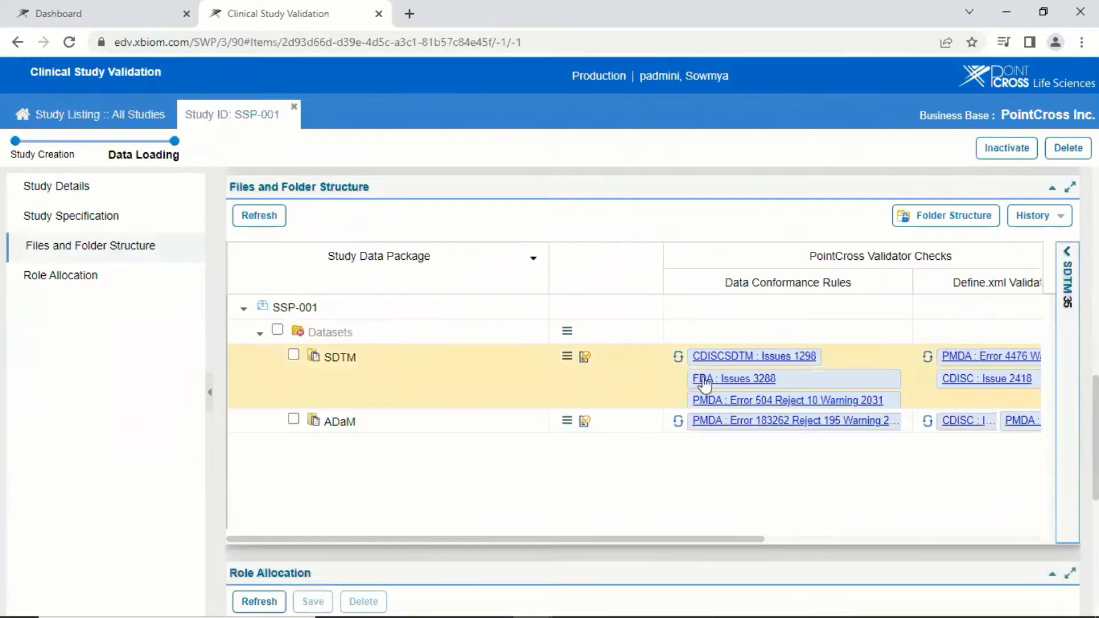
{"action": "left_click", "coordinate": [585, 357]}
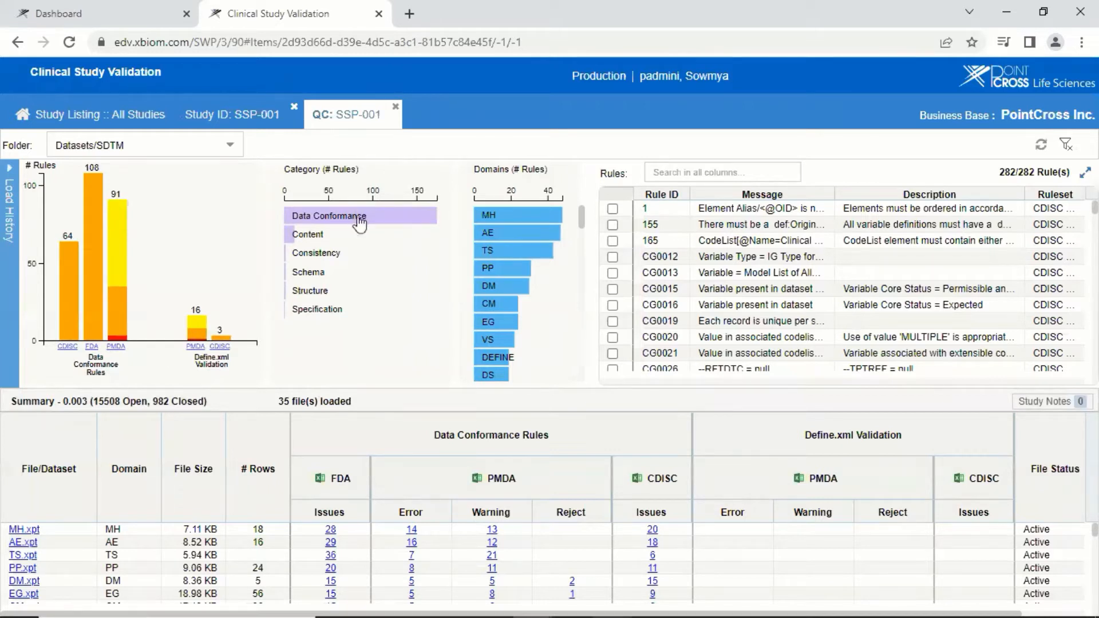
Filter the rules by the Structure and Content categories, and clear the filters after reviewing them
{"action": "mouse_move", "coordinate": [380, 222]}
{"action": "left_click", "coordinate": [311, 291]}
{"action": "left_click", "coordinate": [309, 234]}
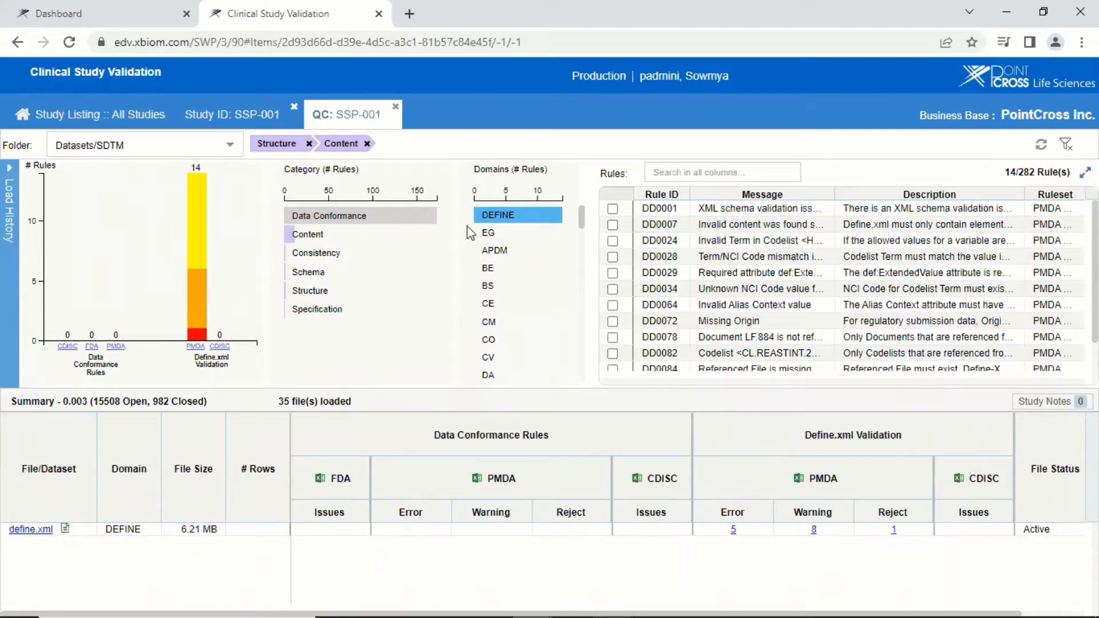
{"action": "mouse_move", "coordinate": [533, 218]}
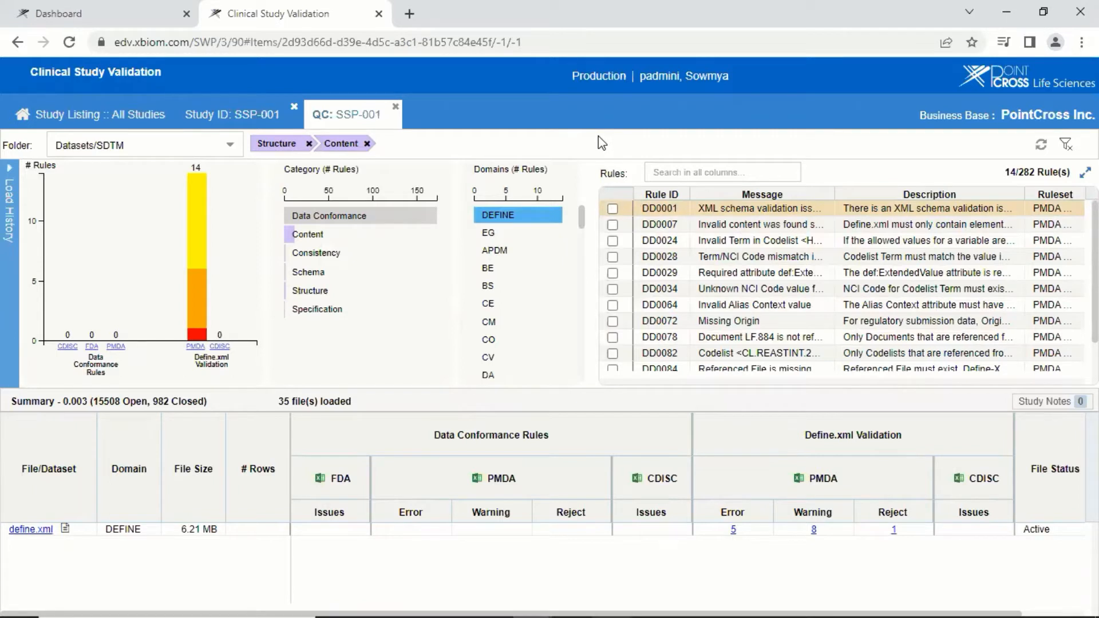
{"action": "left_click", "coordinate": [1065, 147]}
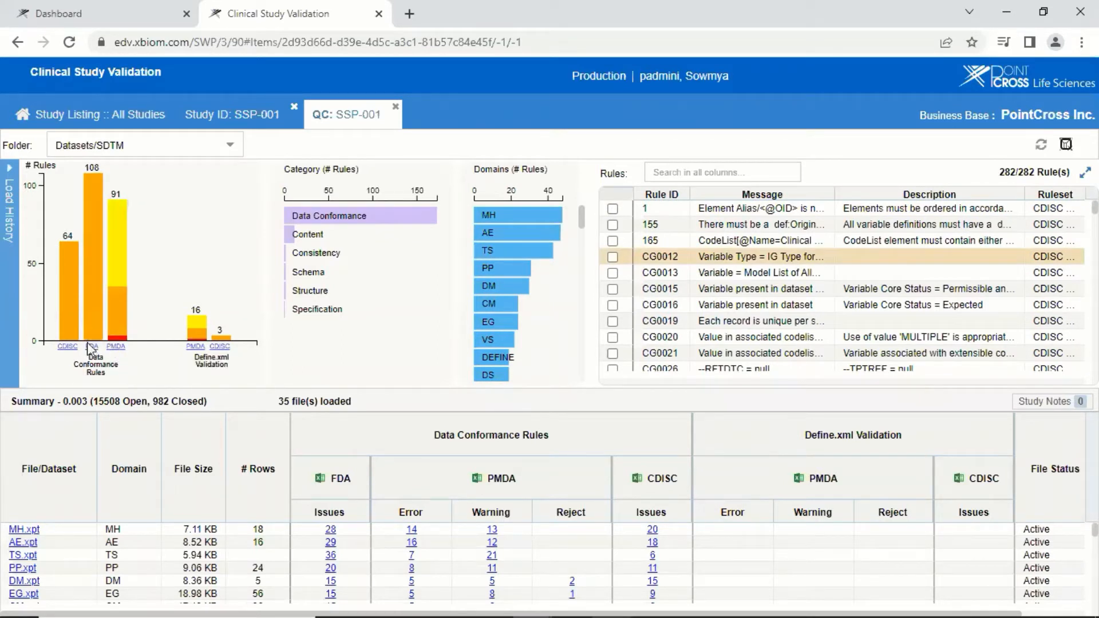
Filter the data conformance rules to PMDA rejects, search the rules for CT20 and select the FDA rule CT2001
{"action": "left_click", "coordinate": [117, 338]}
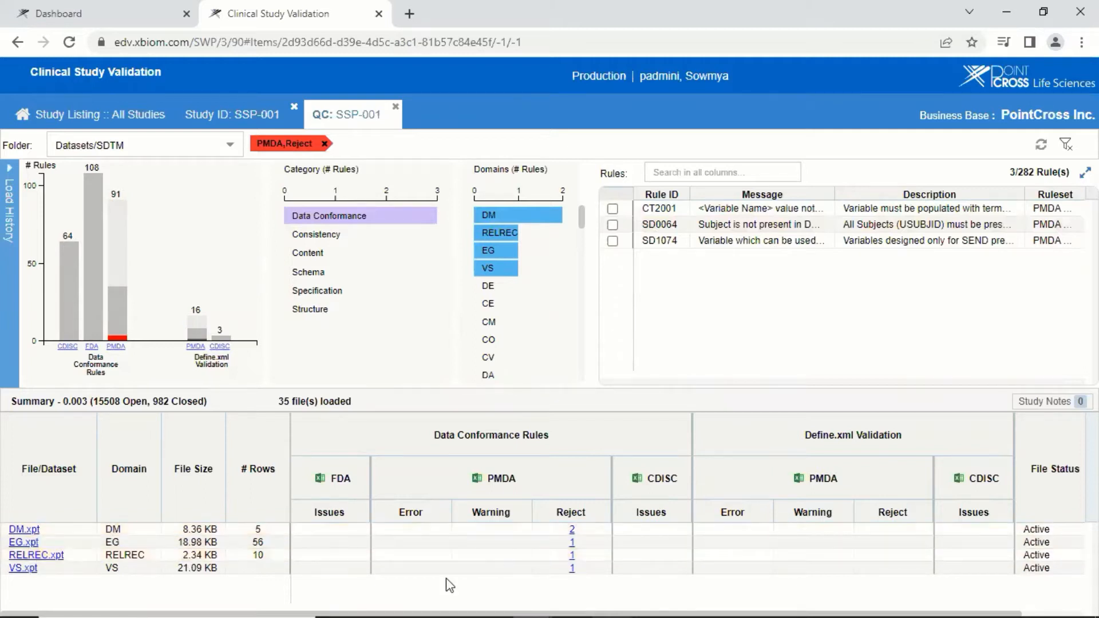
{"action": "left_click", "coordinate": [696, 173]}
{"action": "type", "text": "CT20"}
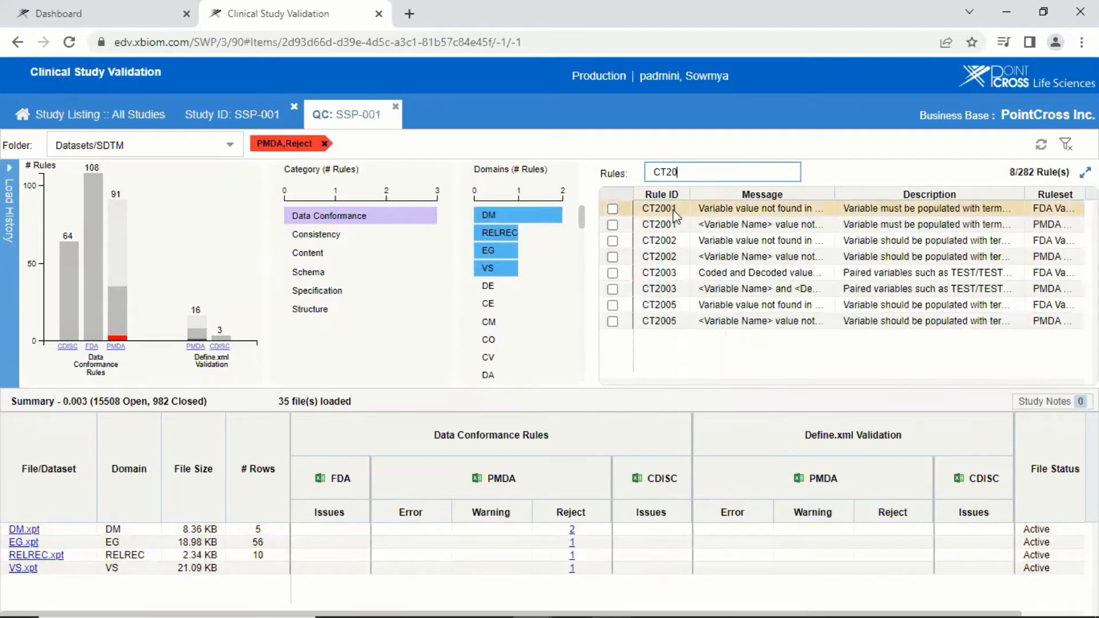
{"action": "left_click", "coordinate": [611, 209]}
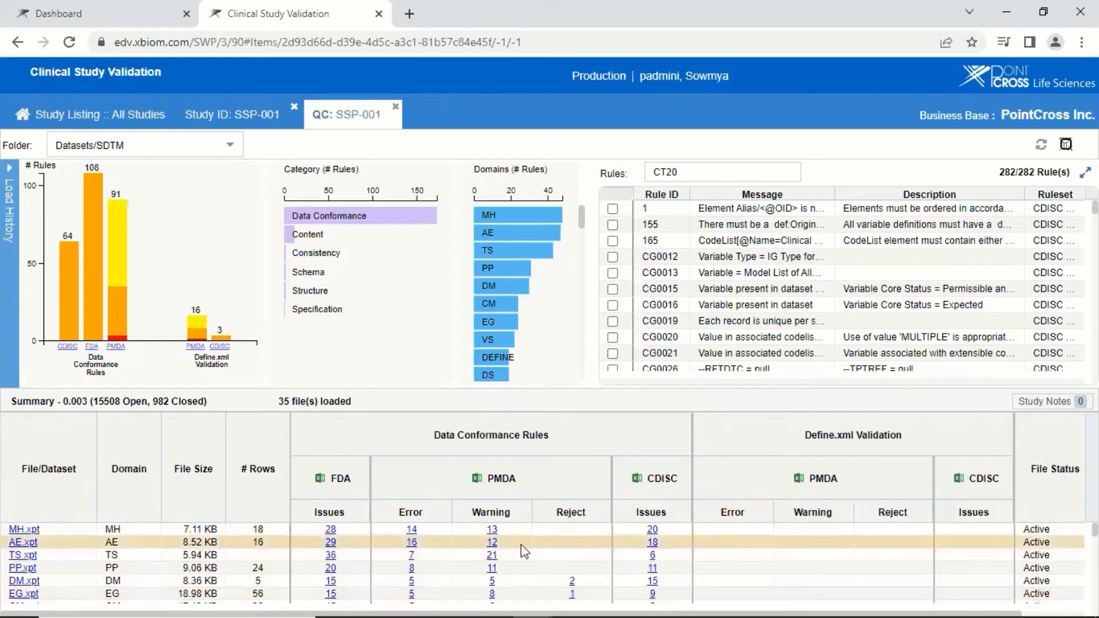
Open the issue summary of PMDA data conformance warnings for AE.xpt and look through the listed issues
{"action": "left_click", "coordinate": [493, 544]}
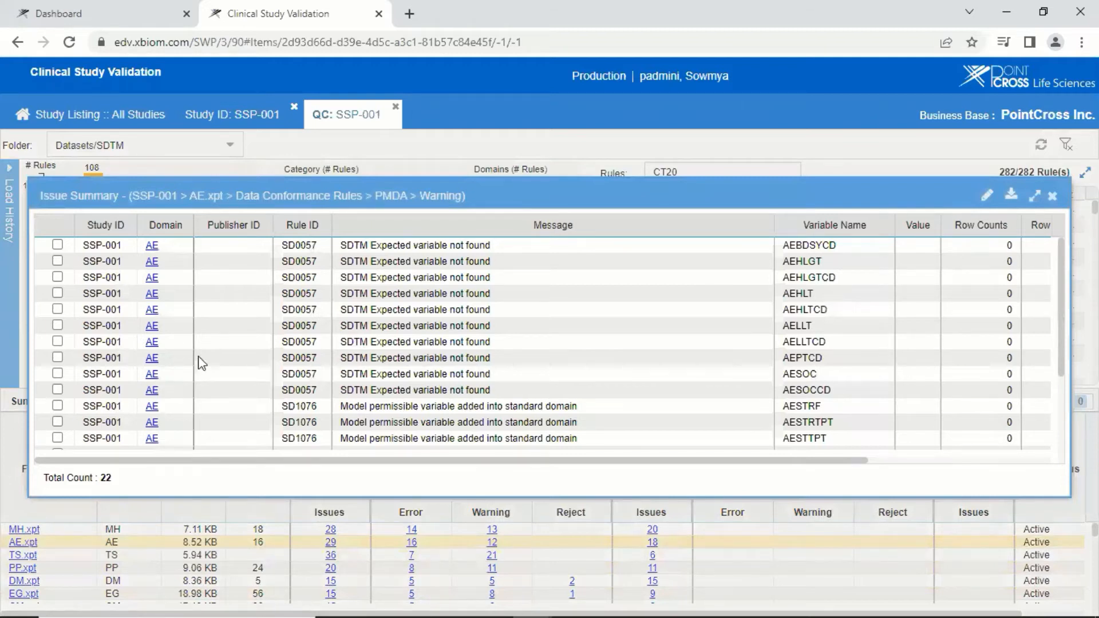
{"action": "scroll", "coordinate": [200, 363], "scroll_direction": "down", "scroll_amount": 3}
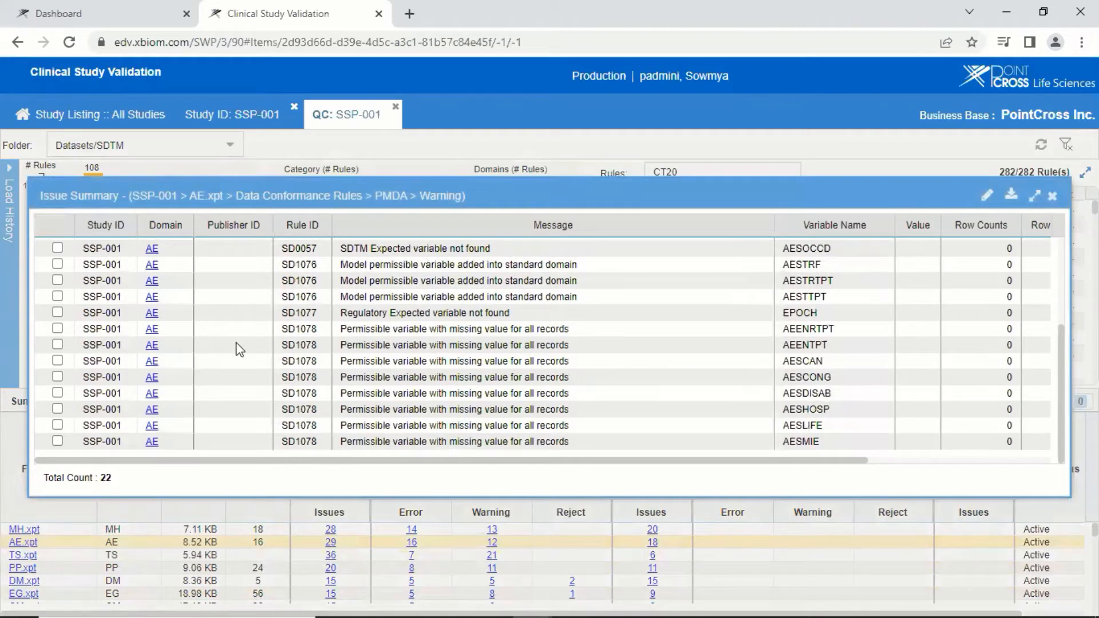
{"action": "scroll", "coordinate": [197, 316], "scroll_direction": "up", "scroll_amount": 2}
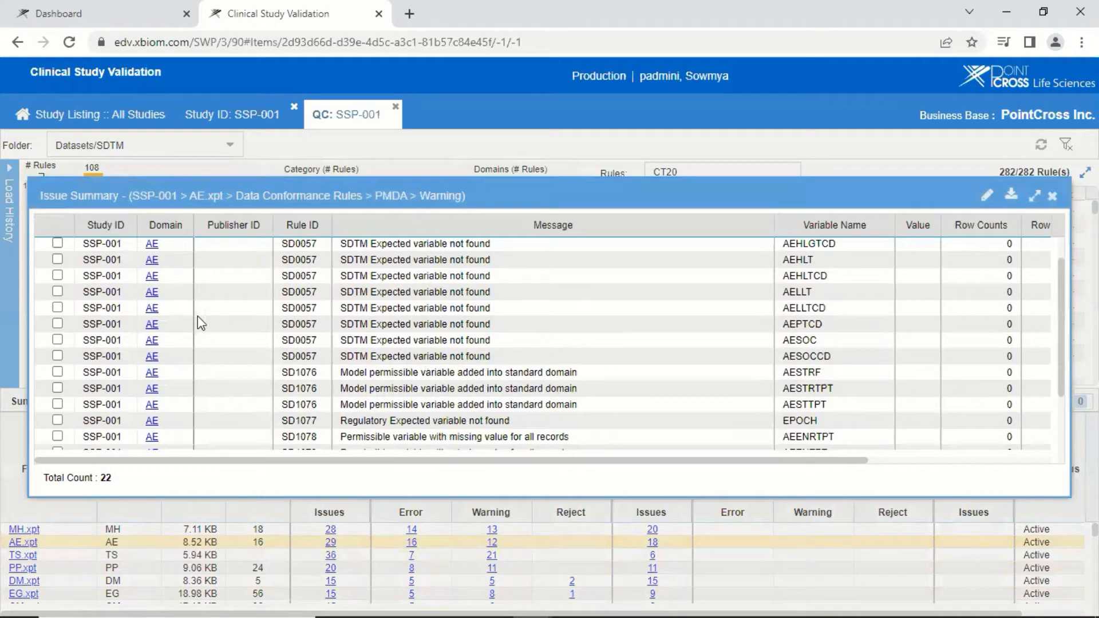
Preview the AE dataset's records from the AESTRF issue, examine the AESTRF column and close the preview
{"action": "left_click", "coordinate": [152, 374]}
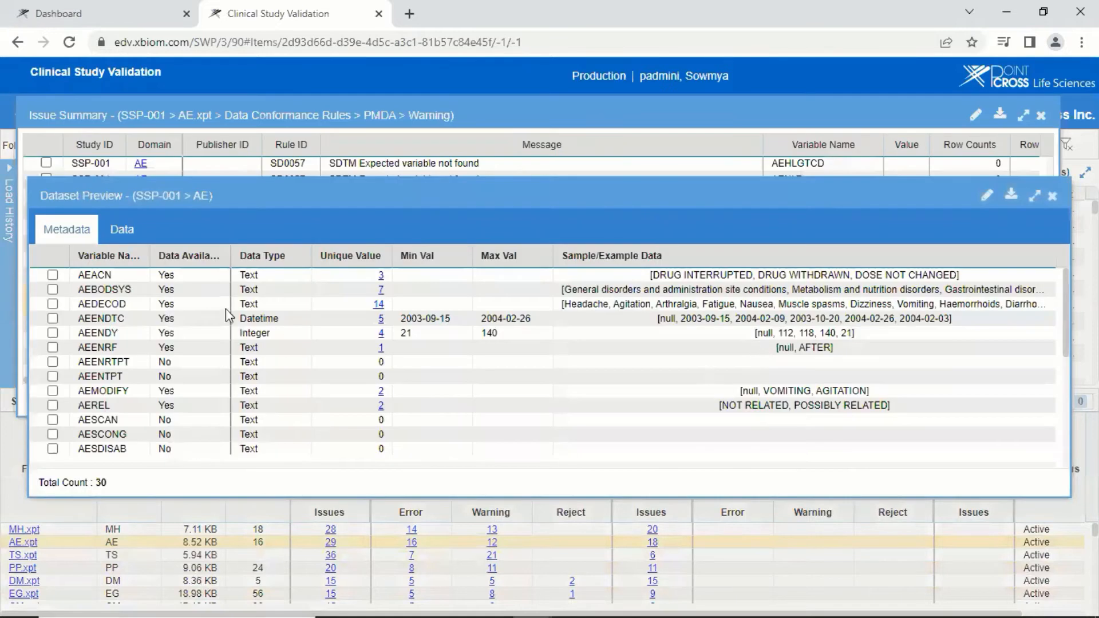
{"action": "left_click", "coordinate": [122, 231]}
{"action": "left_click_drag", "start_coordinate": [532, 463], "coordinate": [898, 465]}
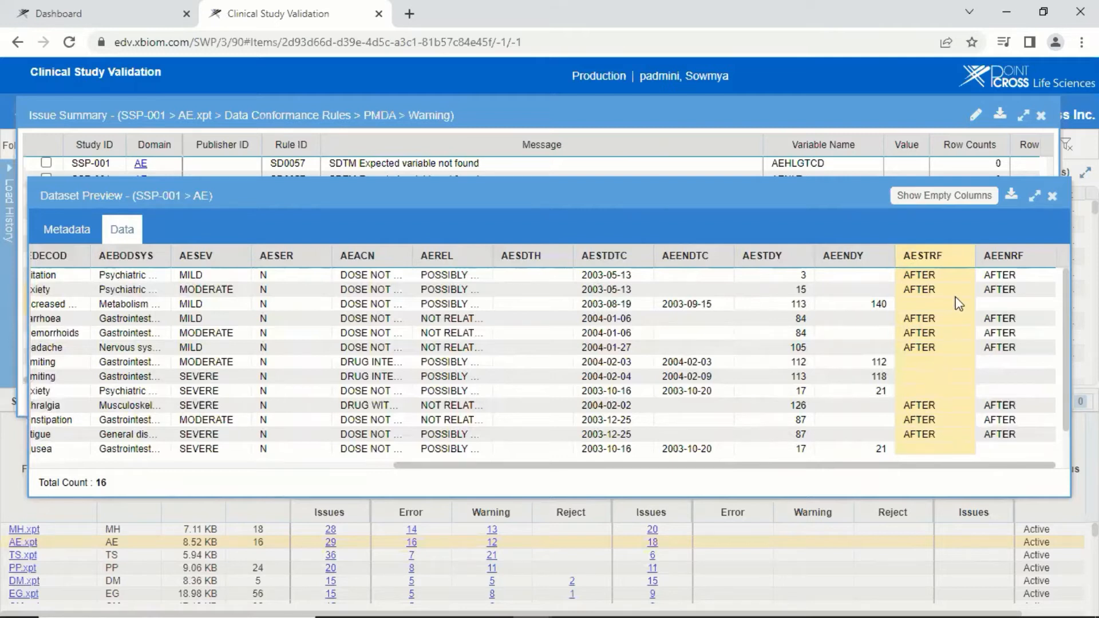
{"action": "left_click", "coordinate": [1052, 196]}
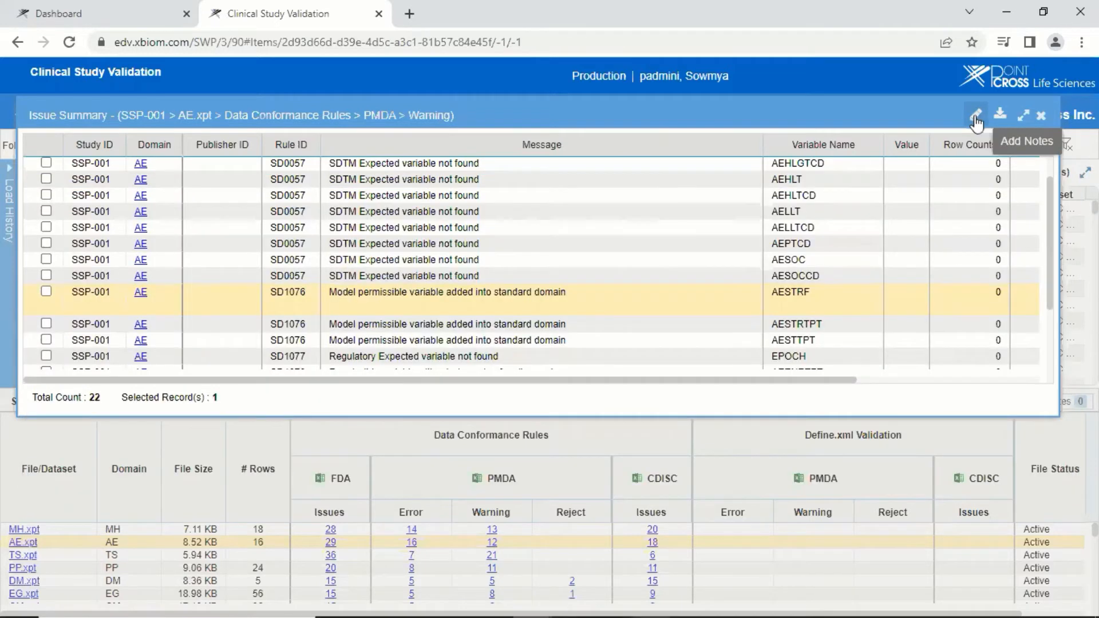
Start a note on the AE.xpt issues, adding the file VS.xpt and the rule CT2002 to it
{"action": "left_click", "coordinate": [976, 119]}
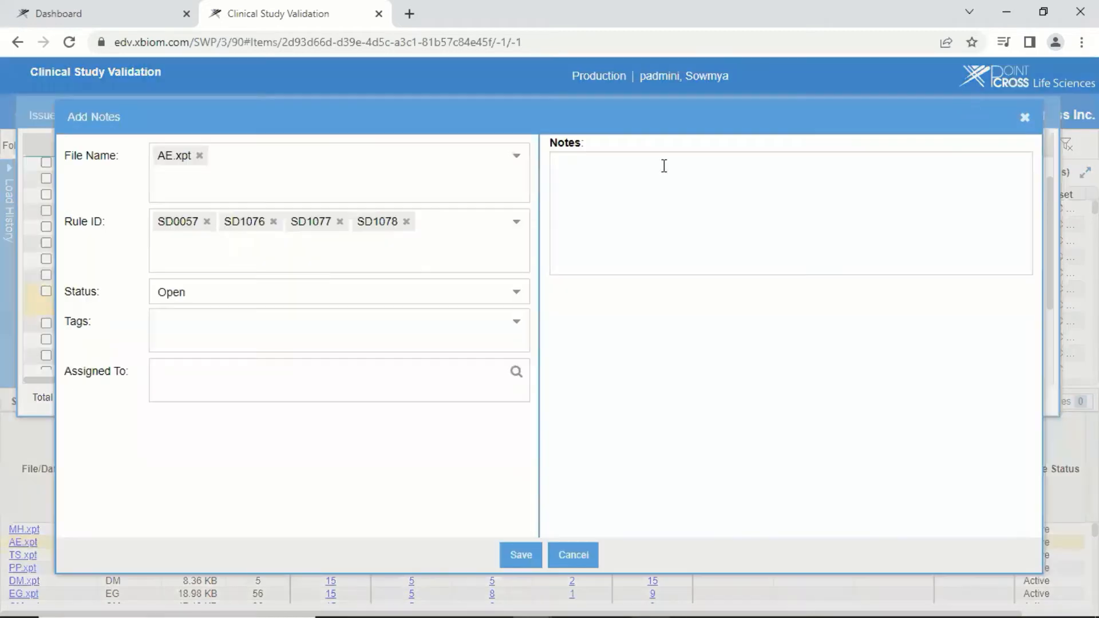
{"action": "left_click", "coordinate": [516, 157]}
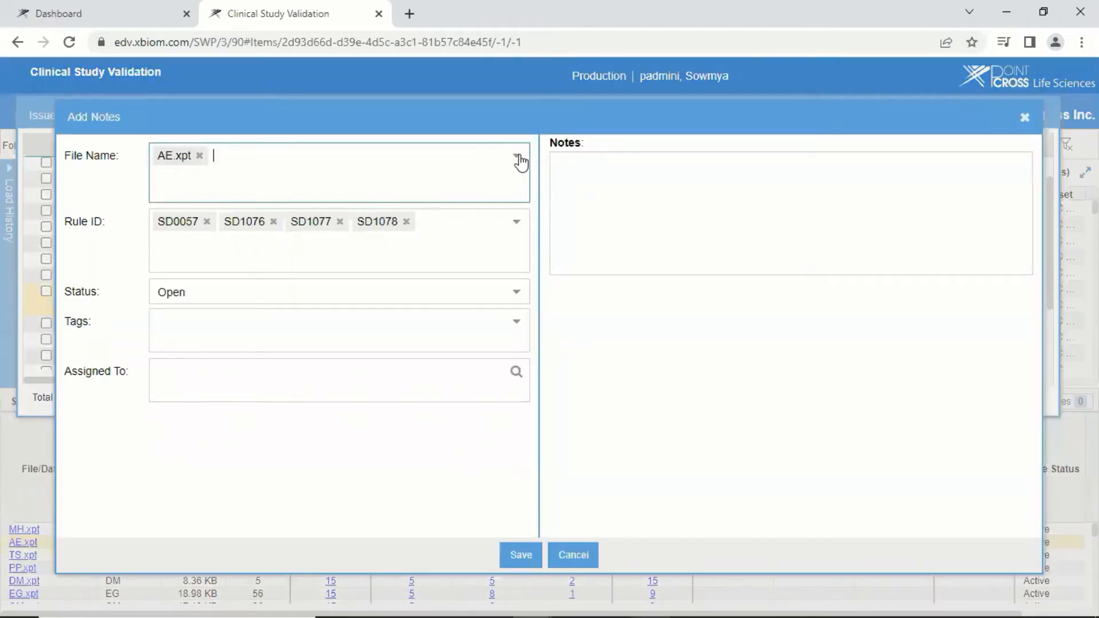
{"action": "left_click", "coordinate": [229, 346]}
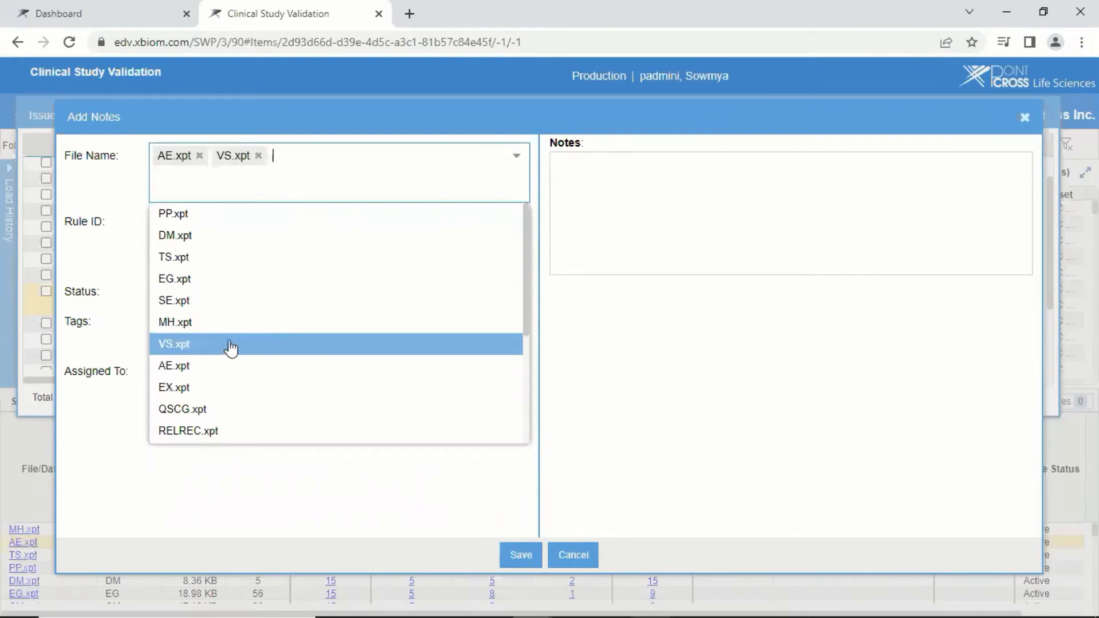
{"action": "left_click", "coordinate": [561, 316]}
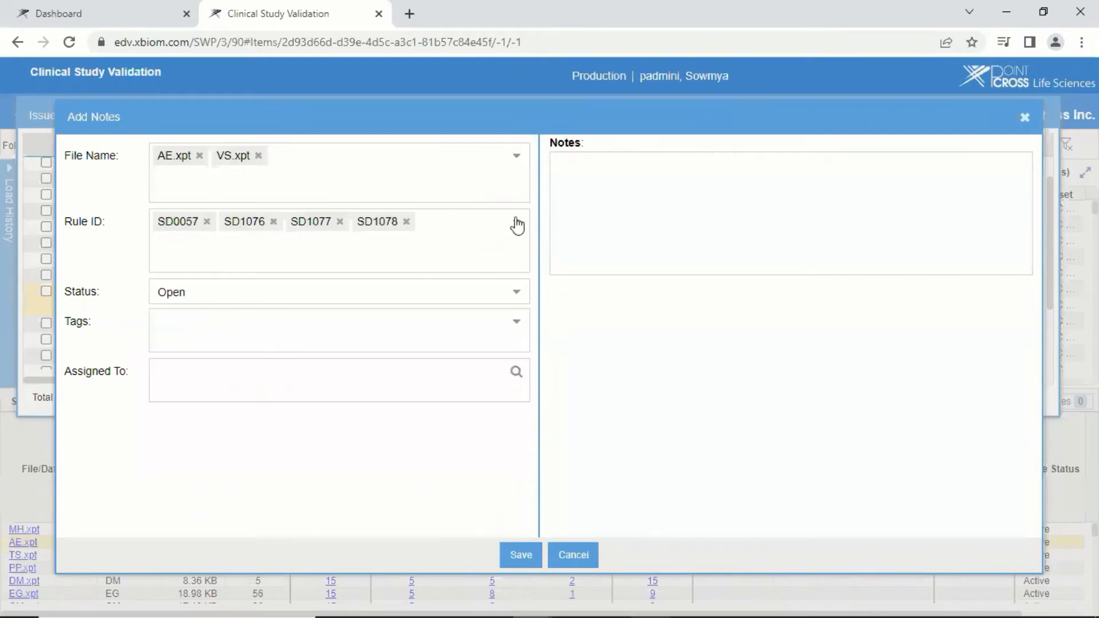
{"action": "left_click", "coordinate": [497, 235]}
{"action": "left_click", "coordinate": [213, 349]}
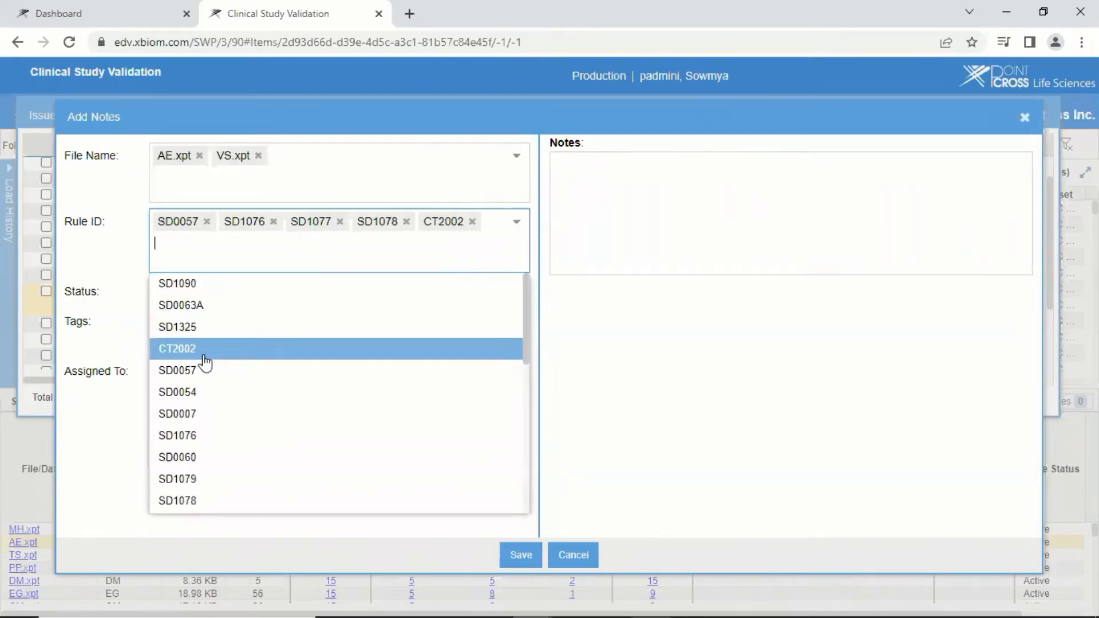
{"action": "left_click", "coordinate": [617, 304]}
Tag the note with Data Collection and False Positive
{"action": "left_click", "coordinate": [495, 319]}
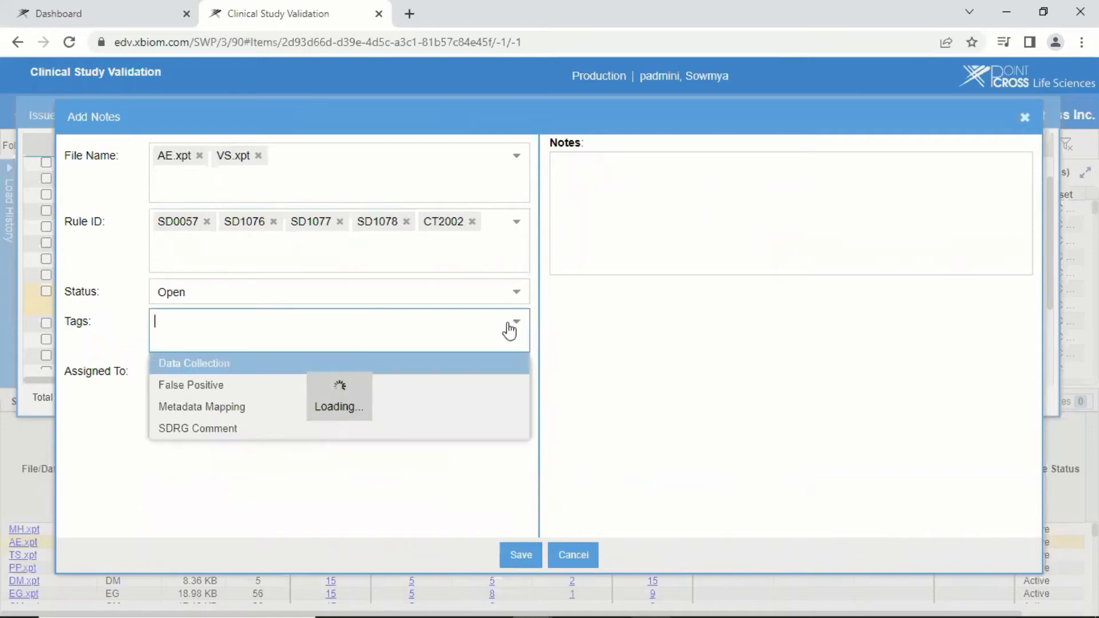
{"action": "left_click", "coordinate": [236, 363]}
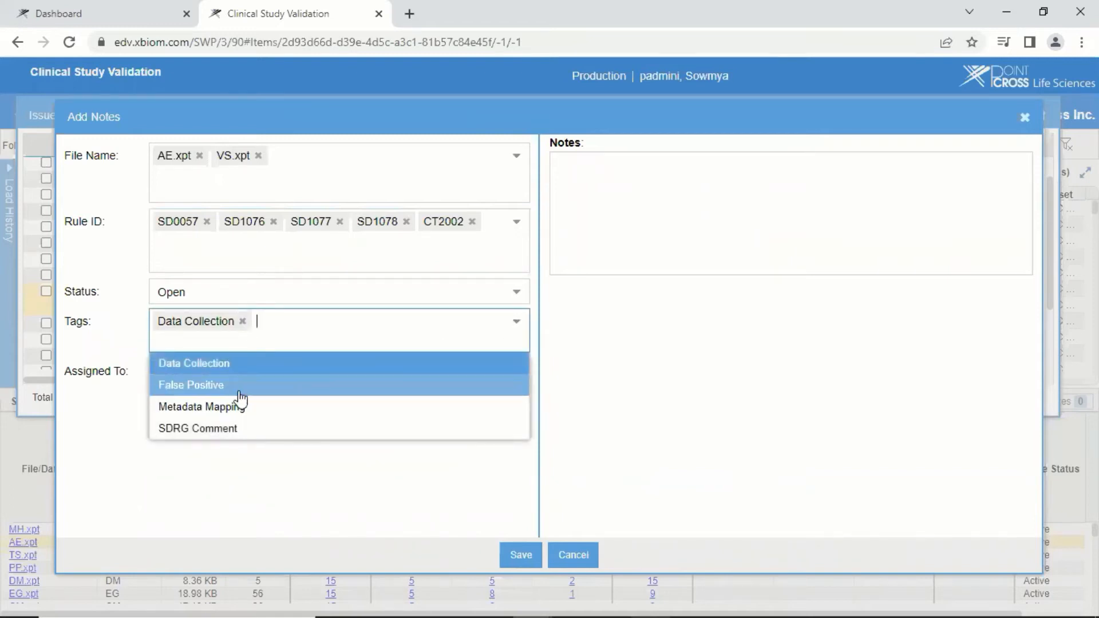
{"action": "left_click", "coordinate": [234, 385]}
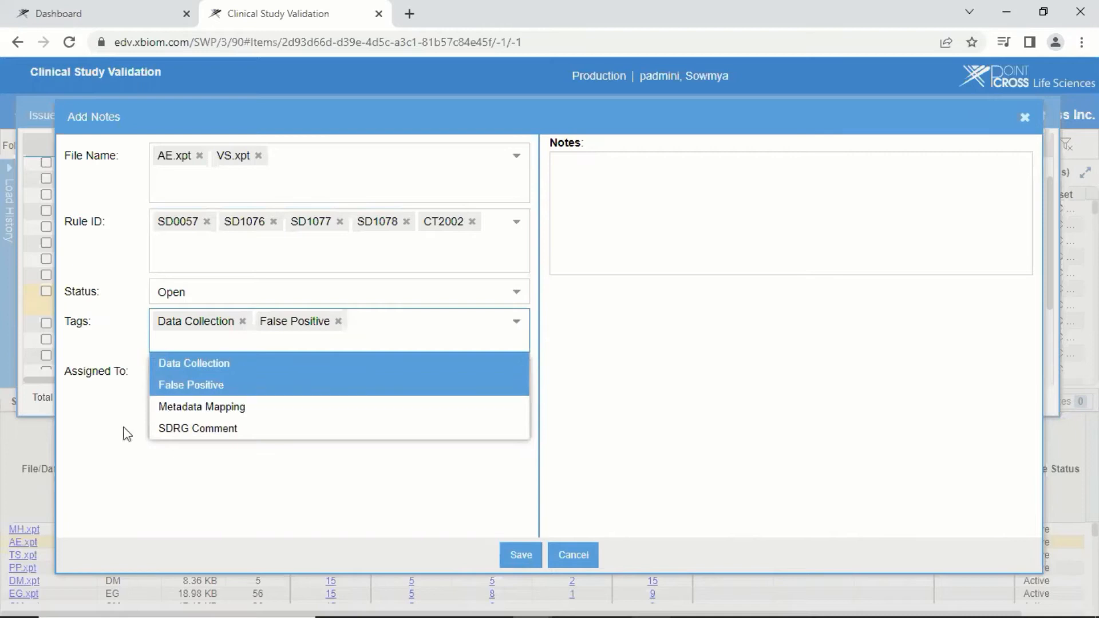
{"action": "left_click", "coordinate": [101, 417]}
Assign the note to the reviewer's suggested e-mail and enter "is" as its text
{"action": "left_click", "coordinate": [250, 376]}
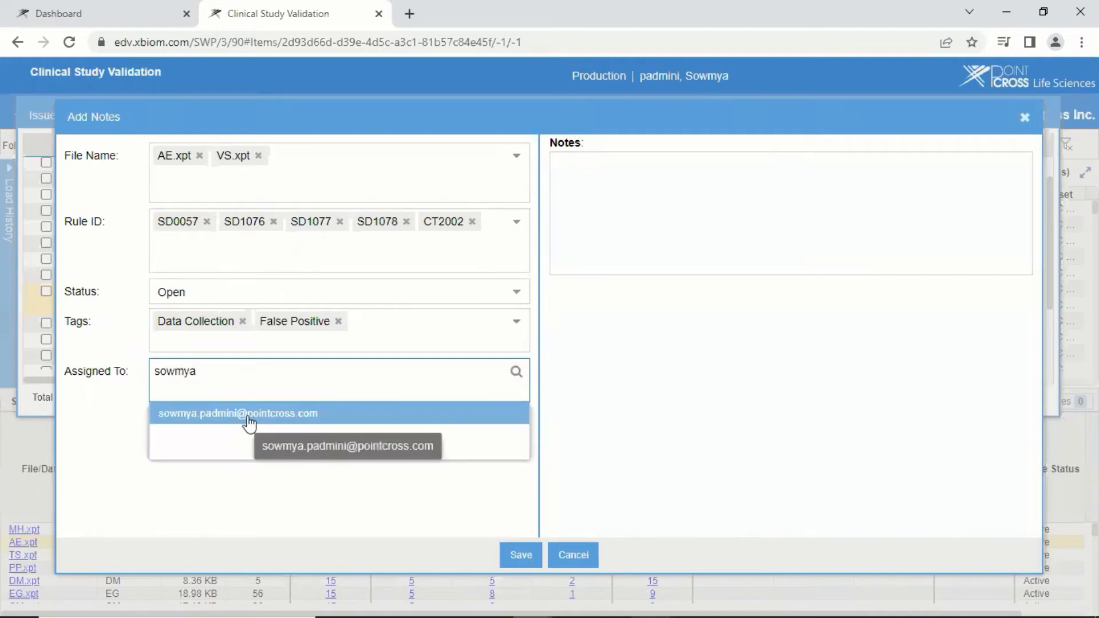
{"action": "left_click", "coordinate": [250, 422]}
{"action": "left_click", "coordinate": [646, 176]}
{"action": "type", "text": "is"}
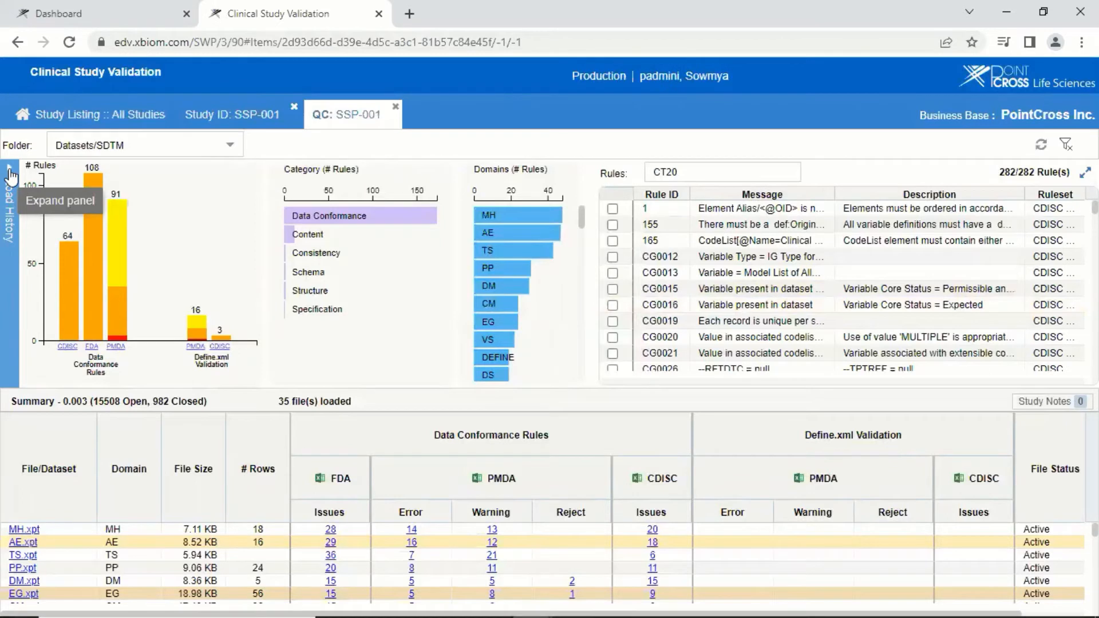
Compare the files of load versions 0.003 and 0.002, examine the tx.xpt row and close the comparison
{"action": "left_click", "coordinate": [9, 171]}
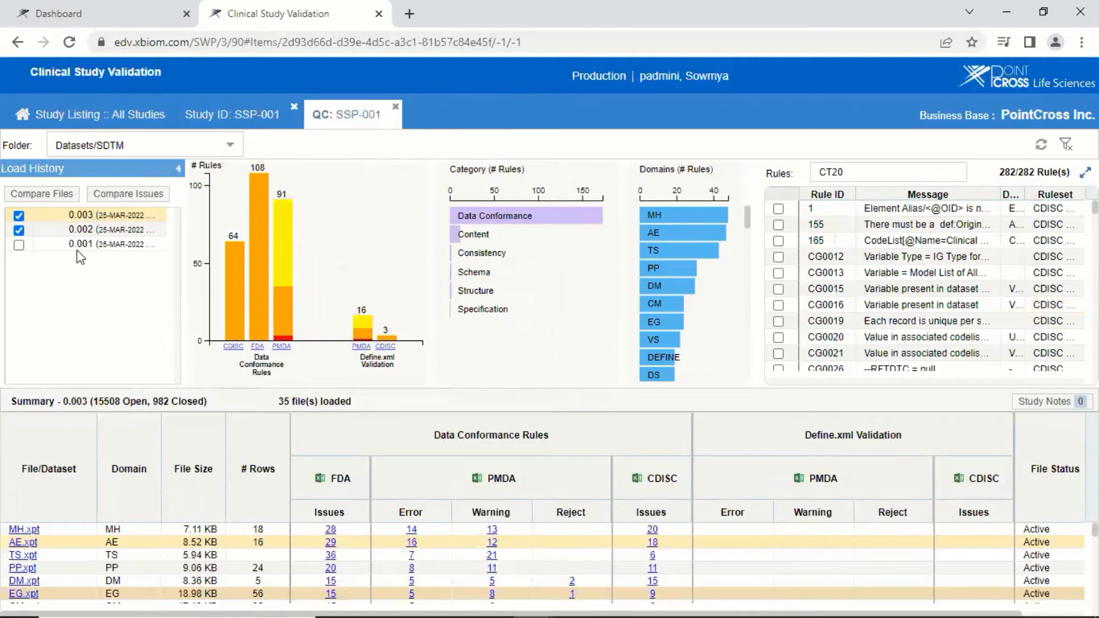
{"action": "left_click", "coordinate": [55, 201]}
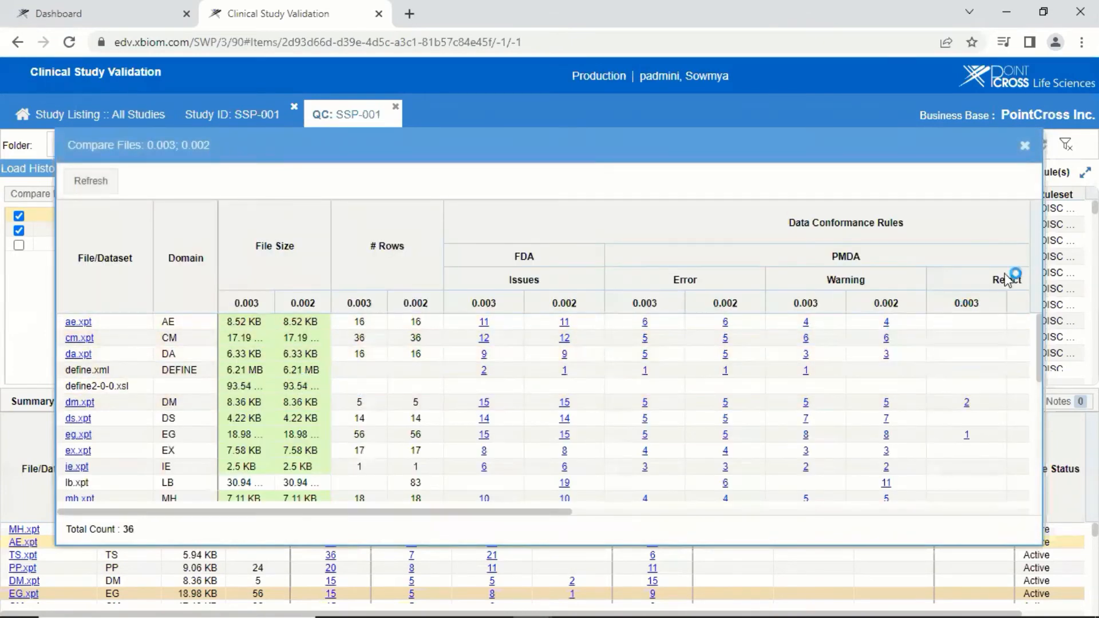
{"action": "left_click_drag", "start_coordinate": [1038, 329], "coordinate": [1039, 462]}
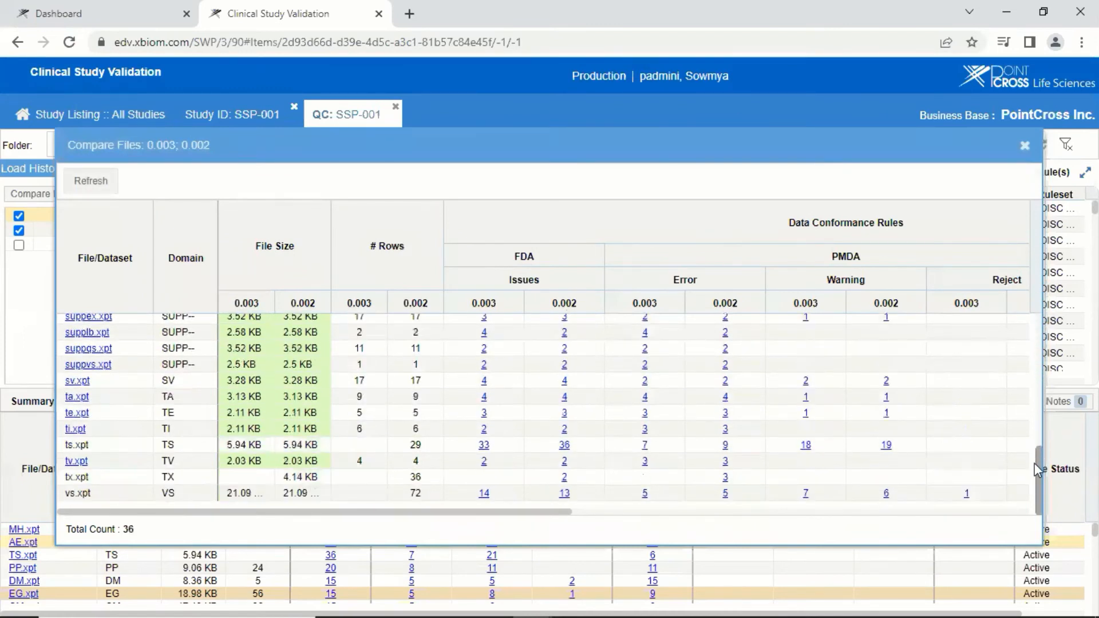
{"action": "left_click", "coordinate": [241, 484]}
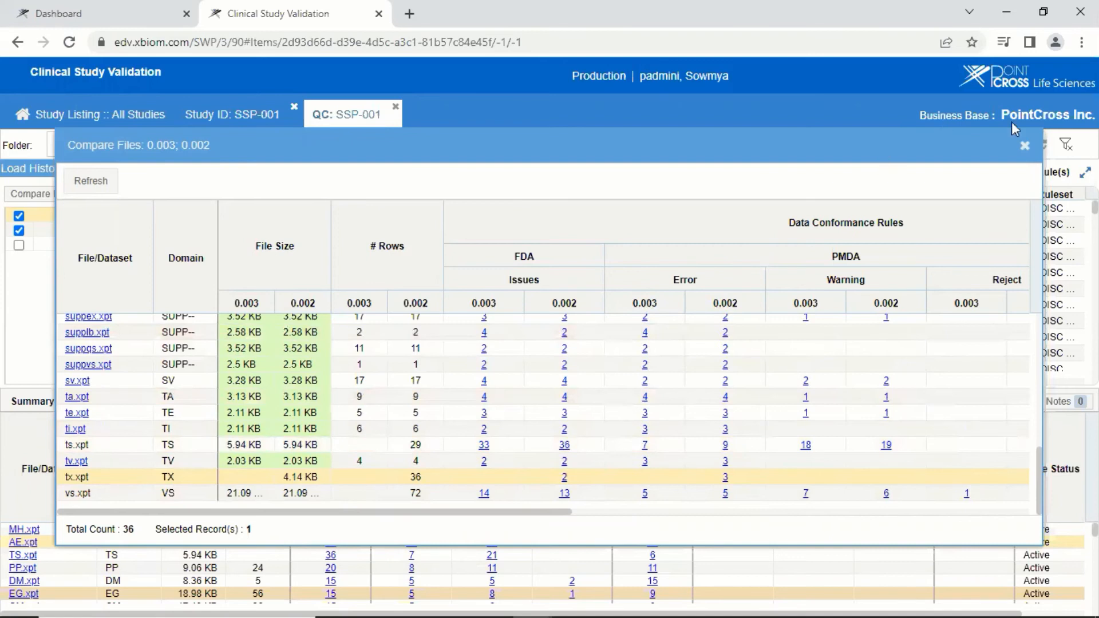
{"action": "left_click", "coordinate": [1024, 145]}
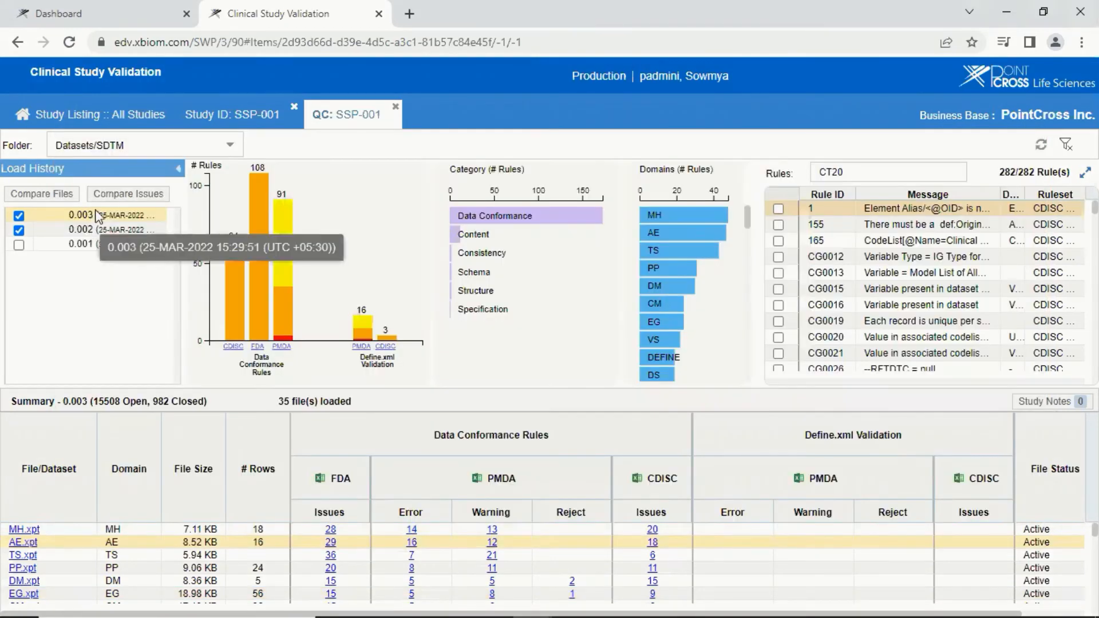
Compare the issues of versions 0.003 and 0.002, reviewing the Resolved, Updated, New and Unchanged groups, and close the comparison
{"action": "left_click", "coordinate": [129, 195]}
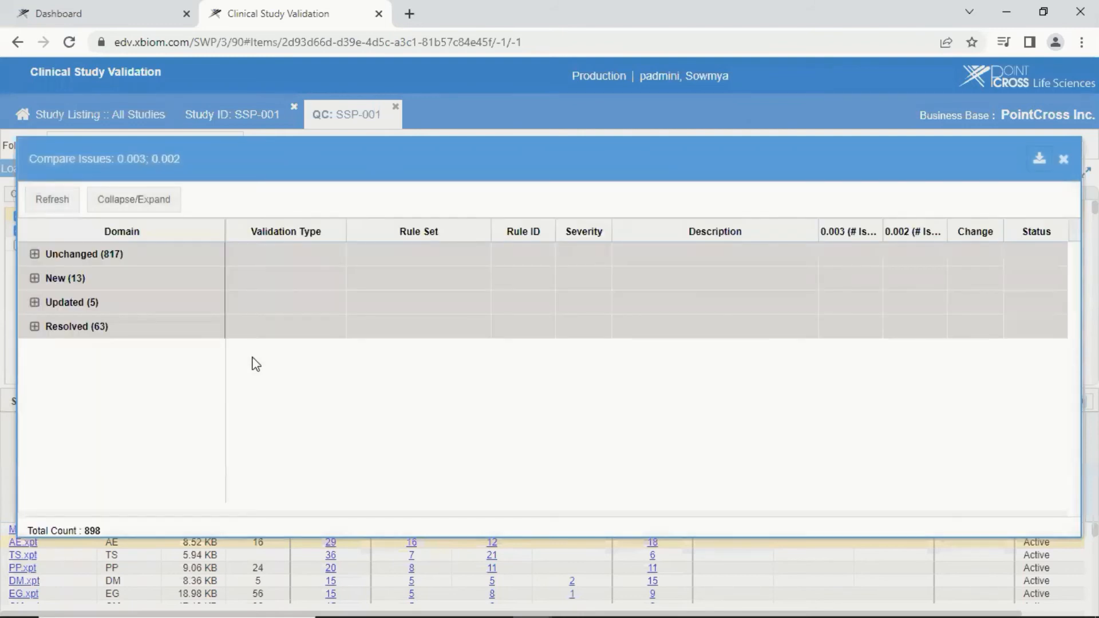
{"action": "left_click", "coordinate": [34, 326]}
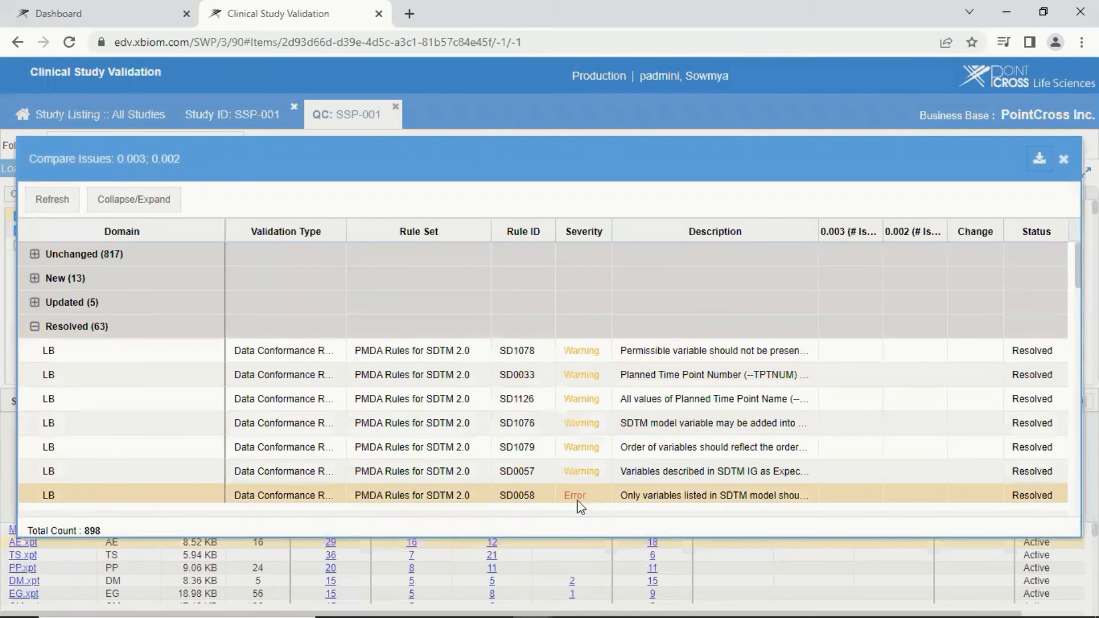
{"action": "left_click", "coordinate": [34, 326]}
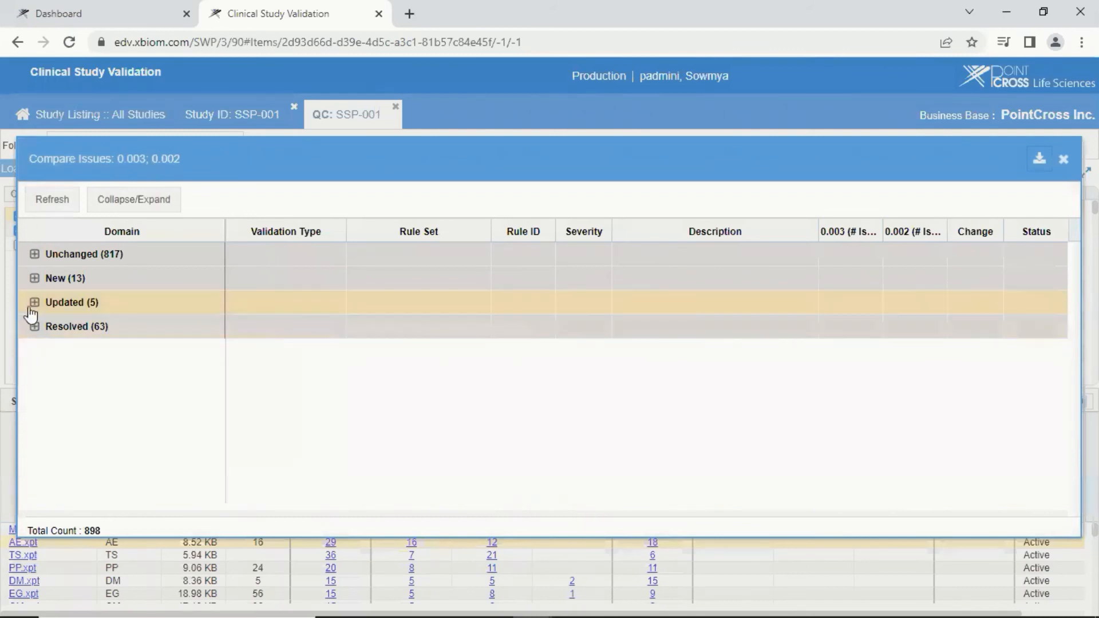
{"action": "left_click", "coordinate": [35, 303]}
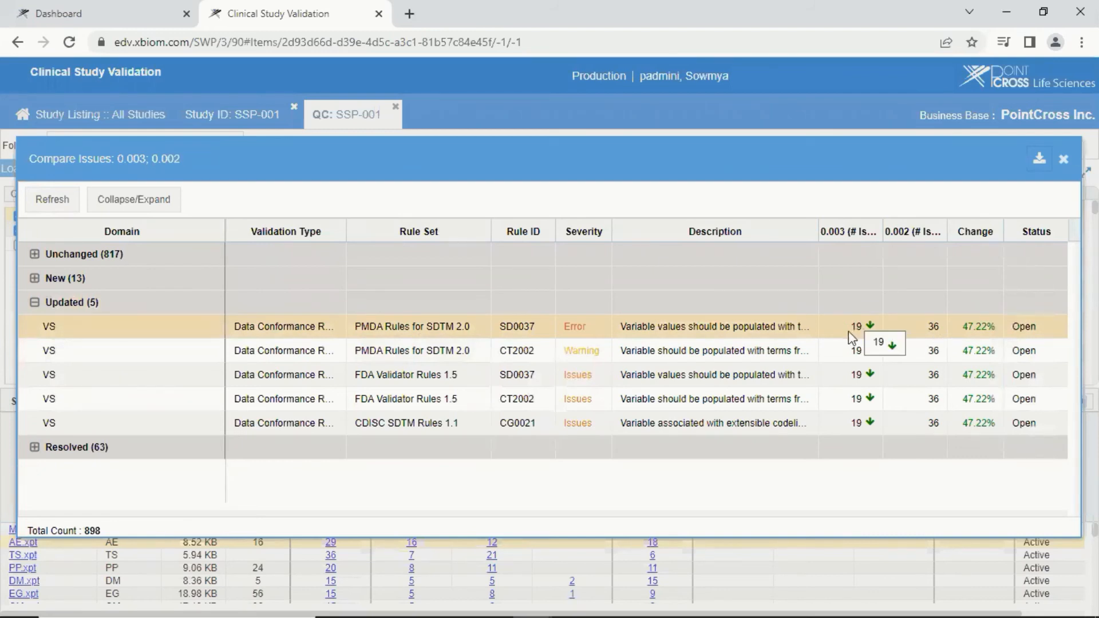
{"action": "left_click", "coordinate": [35, 278]}
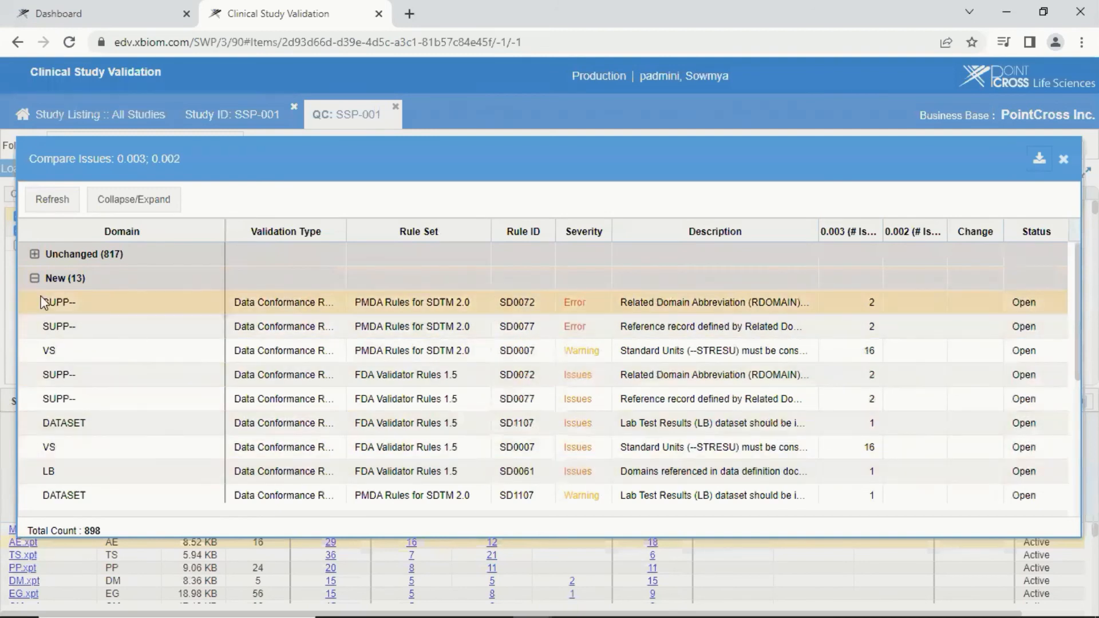
{"action": "left_click", "coordinate": [35, 254]}
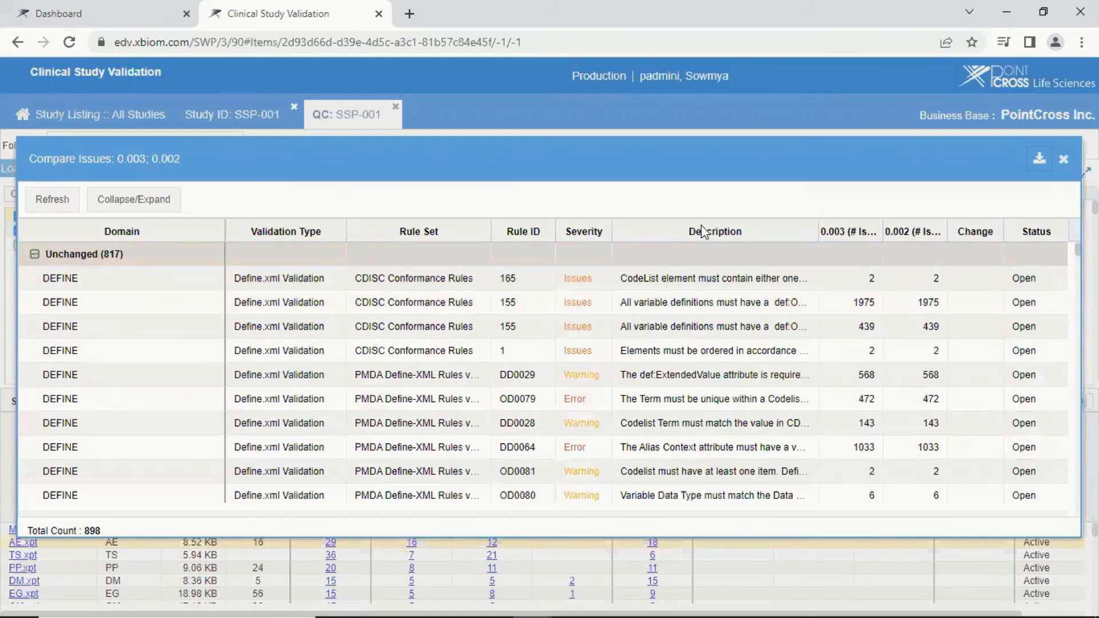
{"action": "left_click", "coordinate": [1060, 158]}
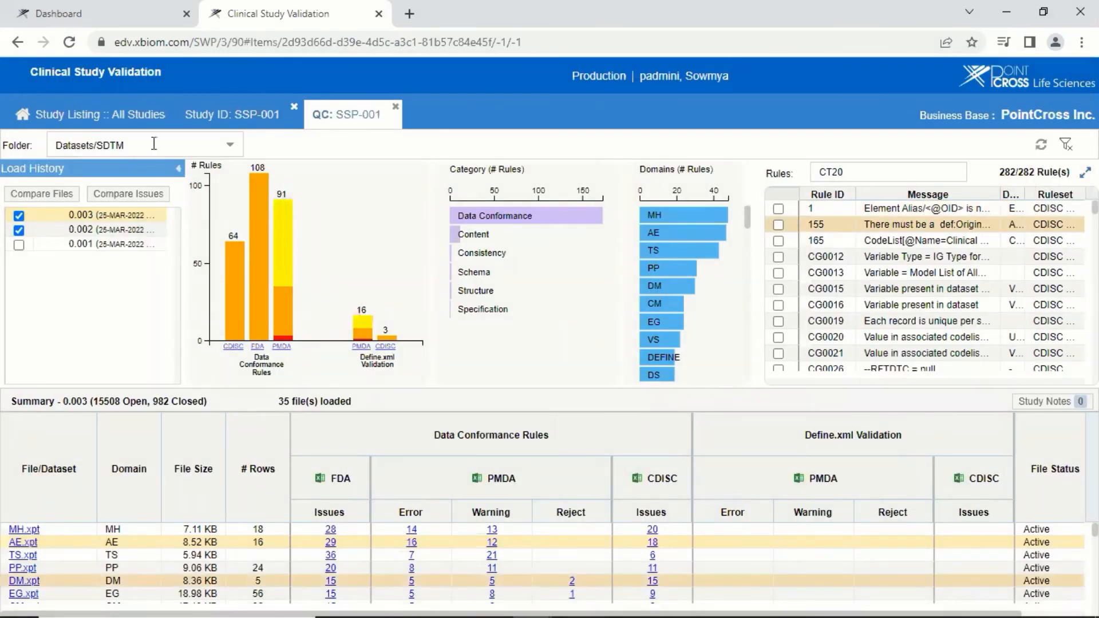
Switch the quality check view to the Datasets/ADaM folder
{"action": "left_click", "coordinate": [231, 147]}
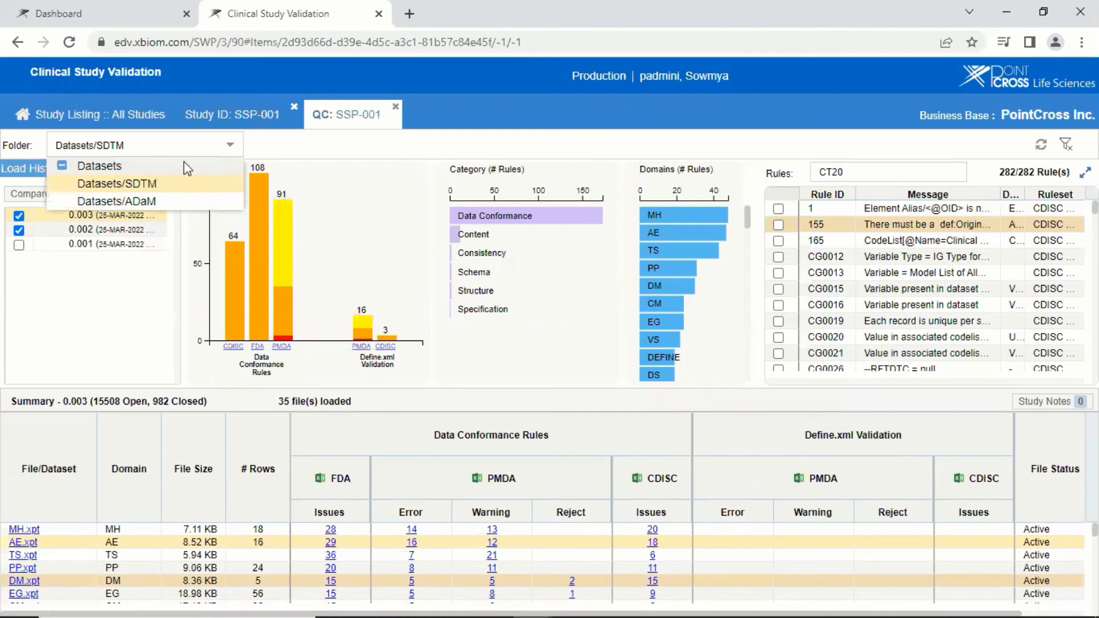
{"action": "left_click", "coordinate": [153, 201]}
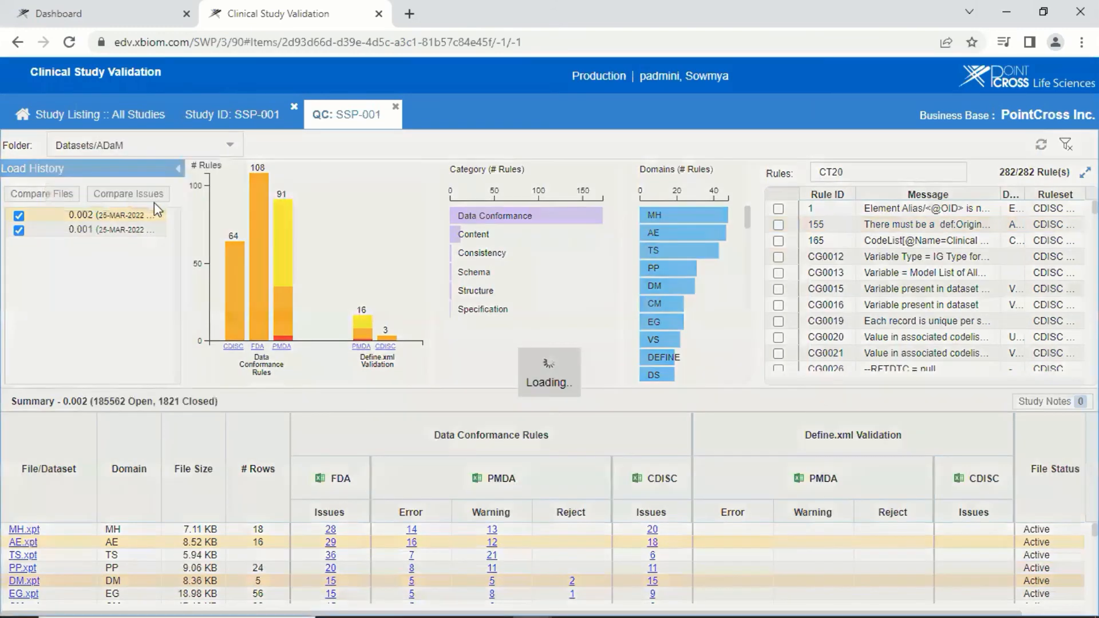